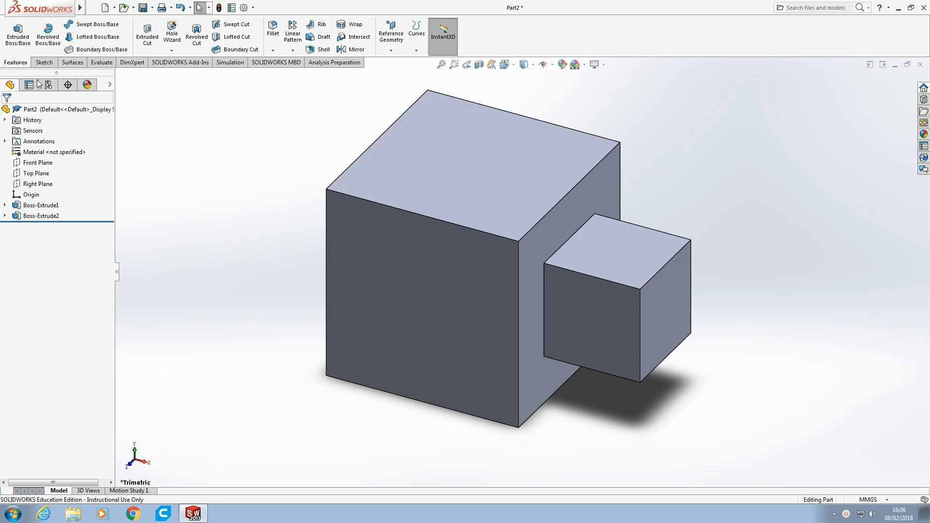
Fillet the top front edge of the large cube with a 5 mm radius
click(274, 38)
click(274, 50)
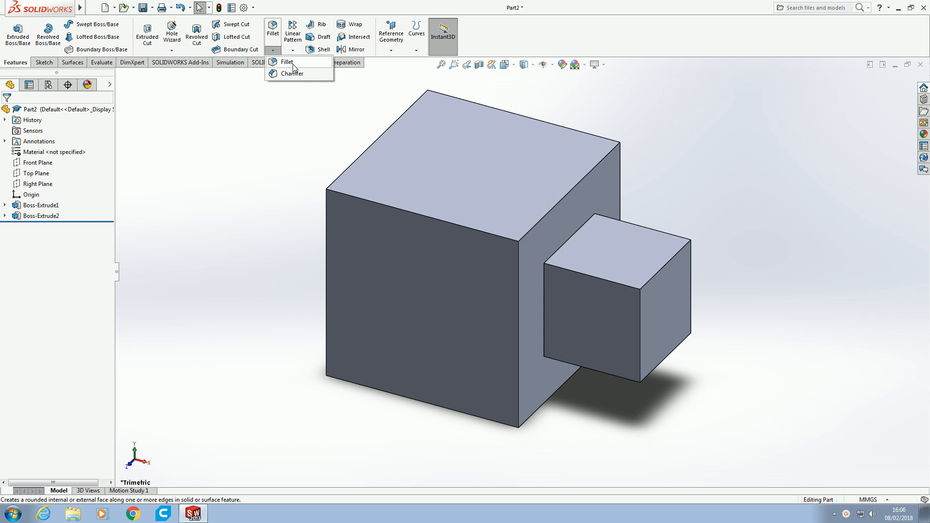
click(293, 63)
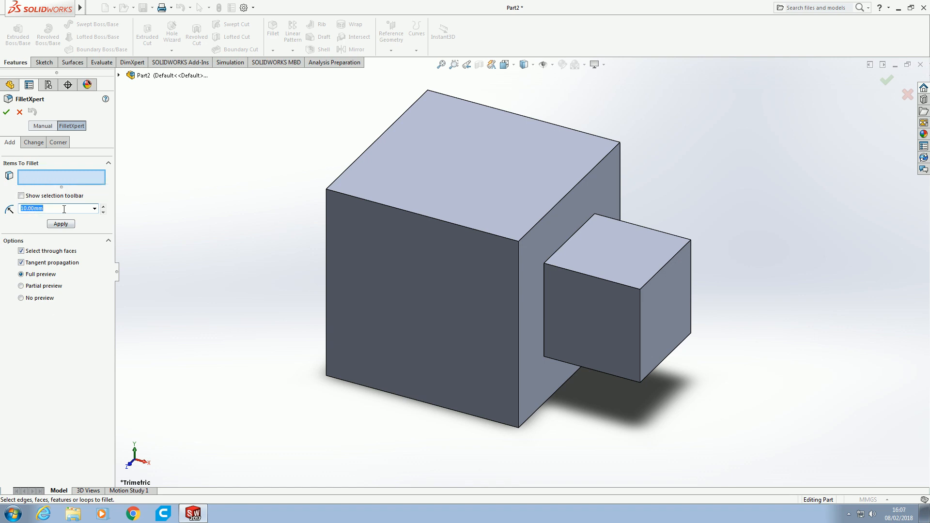
text(5.00mm)
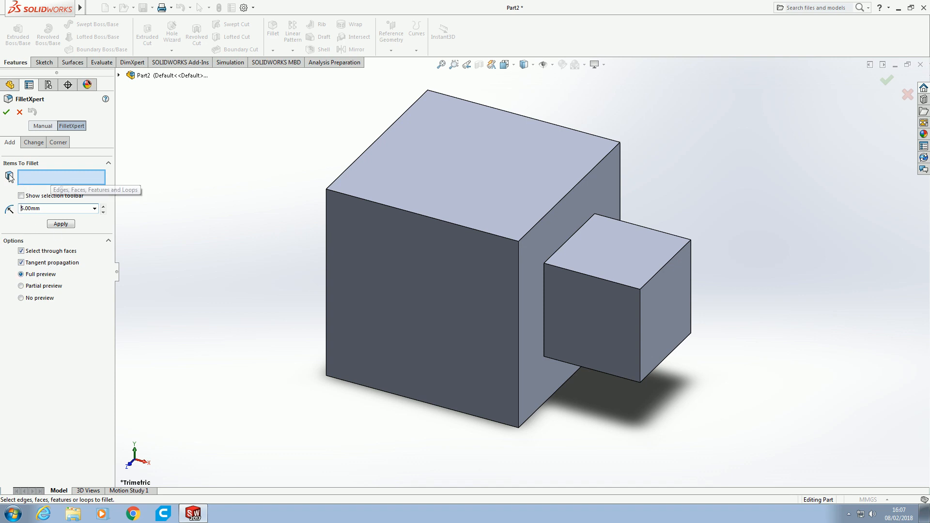
click(423, 216)
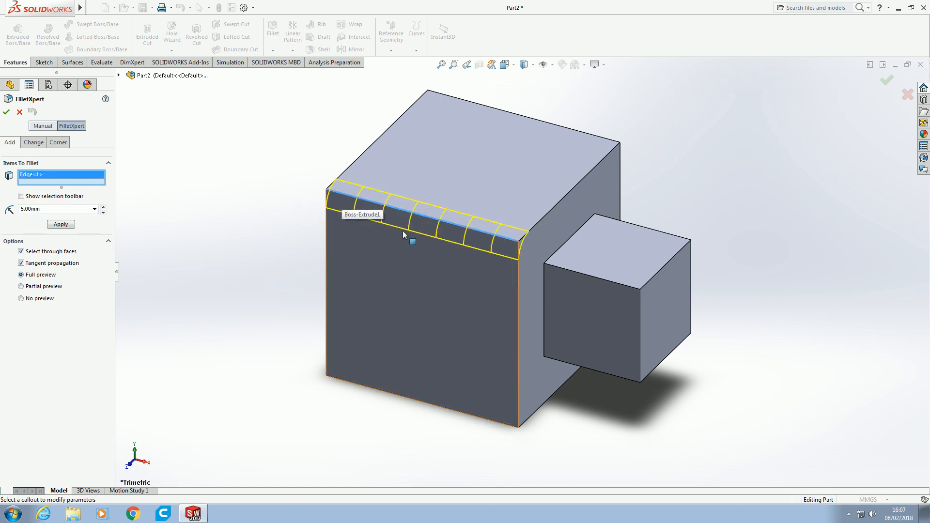
middle_drag(297, 222, 218, 181)
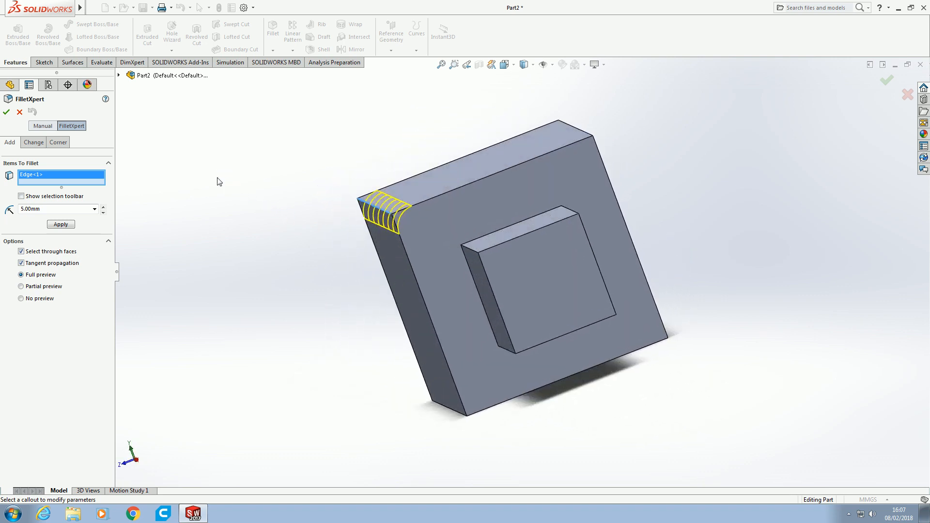
click(7, 114)
Fillet the large cube's top back edge and the back face's vertical edge farthest from the small cube, both at 5 mm
middle_drag(248, 242, 504, 282)
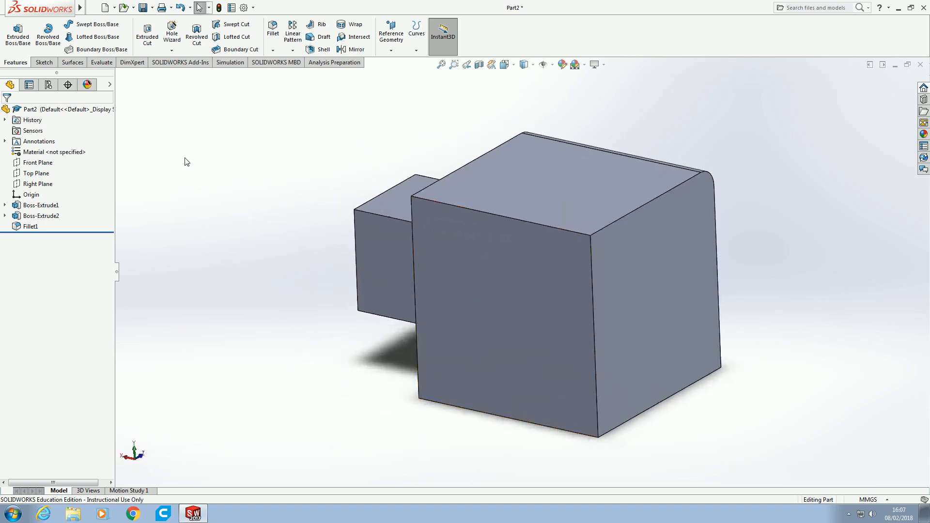
click(272, 29)
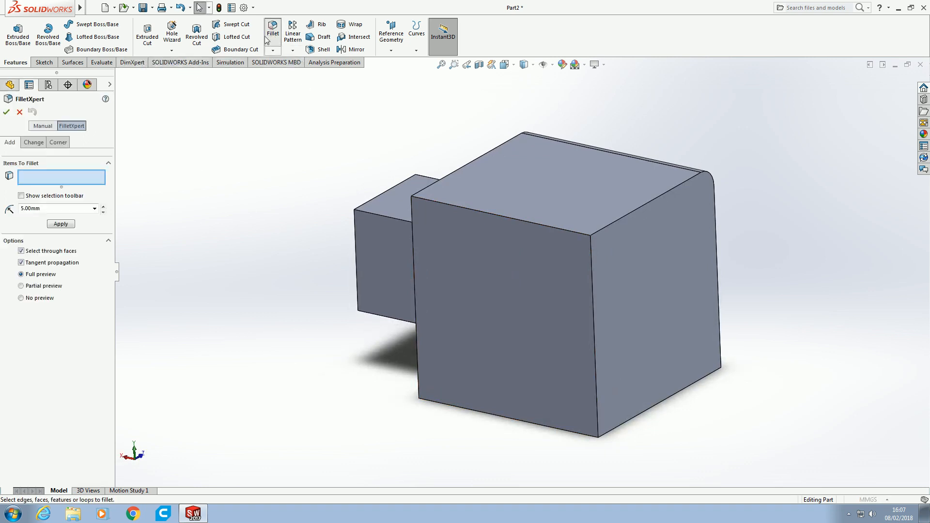
click(530, 223)
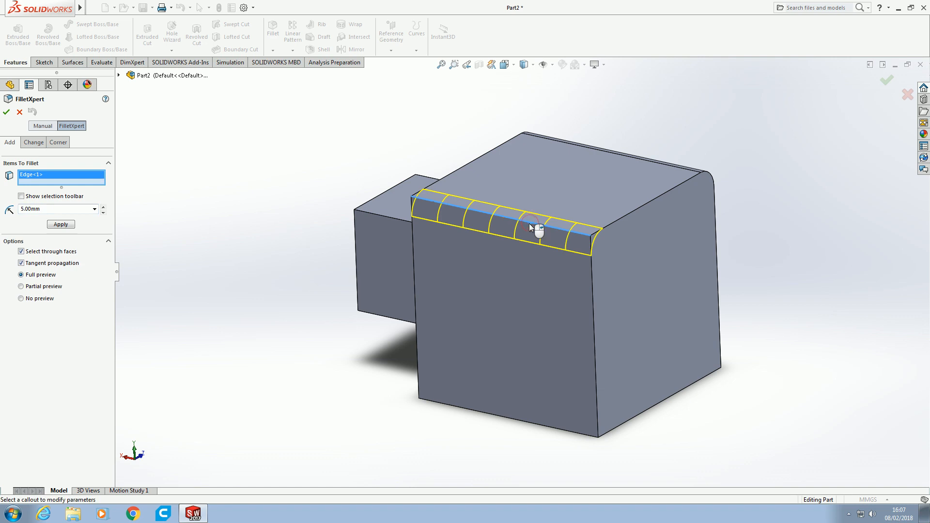
click(618, 220)
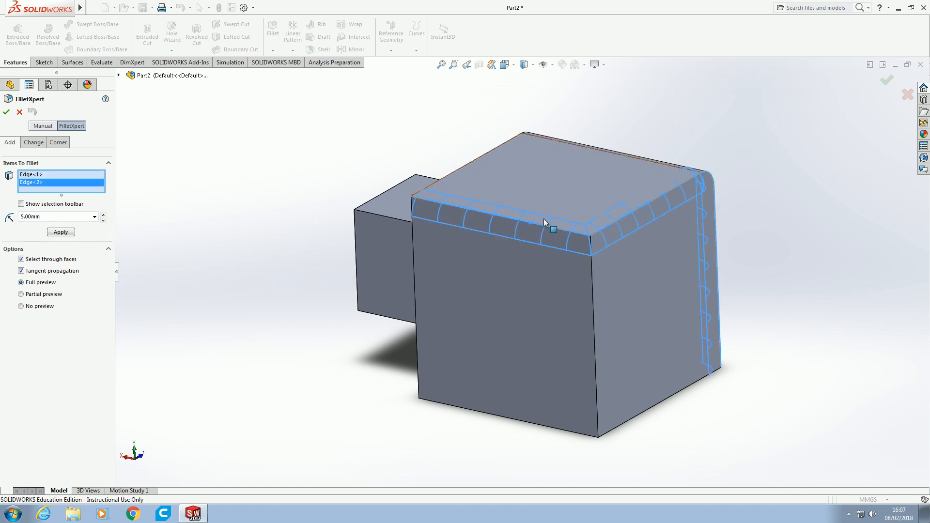
middle_drag(560, 233, 584, 258)
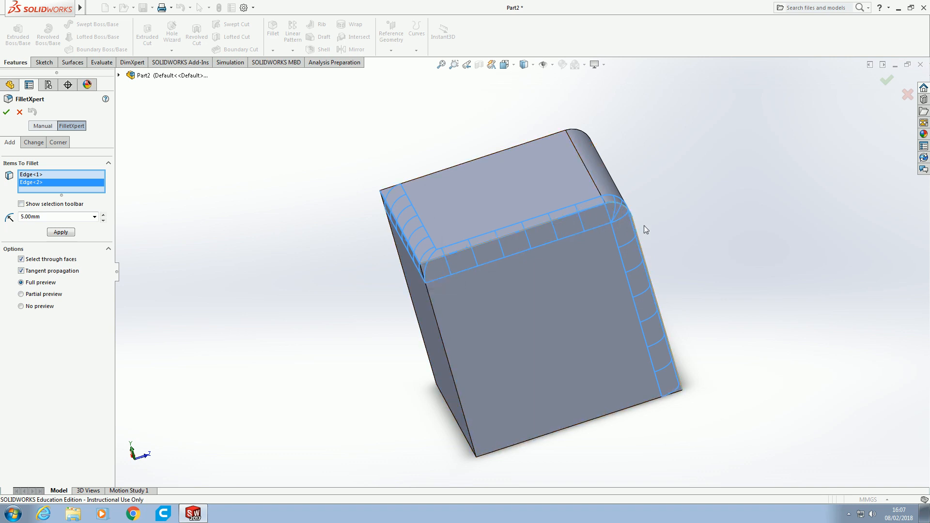
click(476, 248)
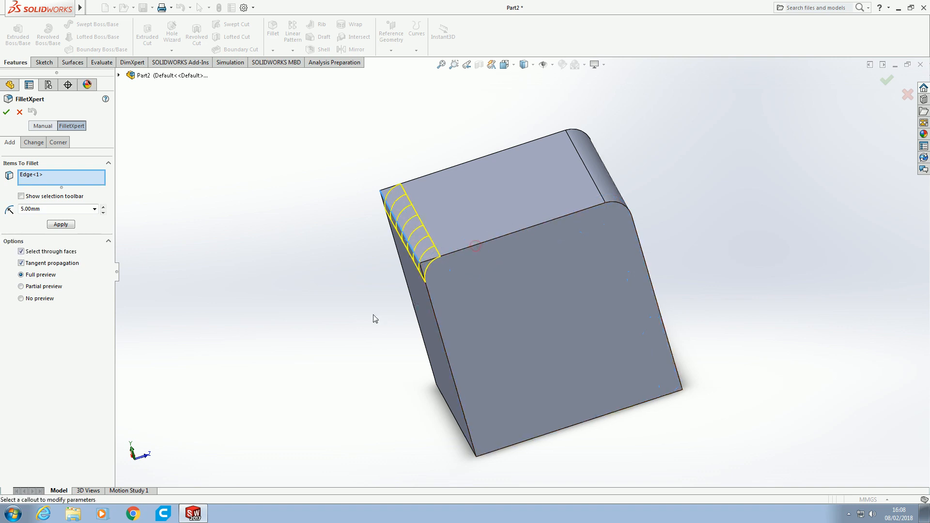
middle_drag(373, 315, 498, 287)
click(510, 276)
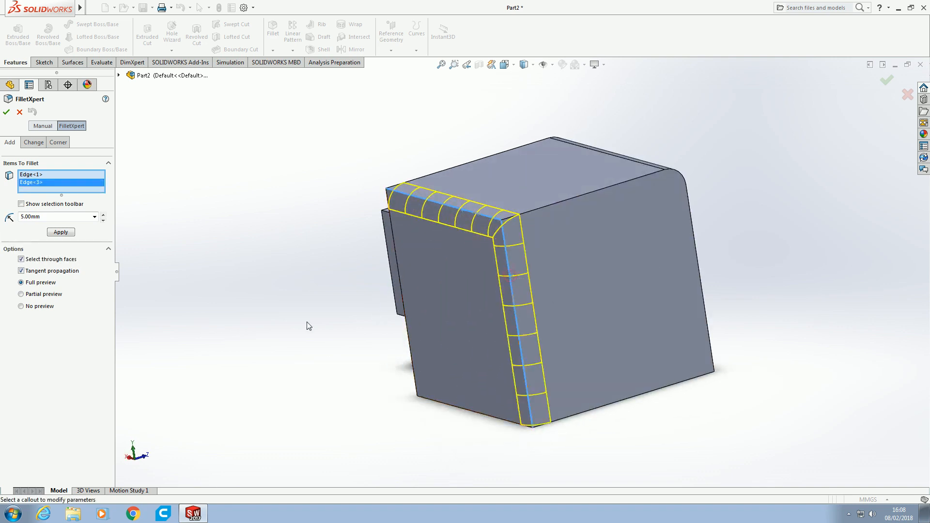
middle_drag(307, 324, 342, 296)
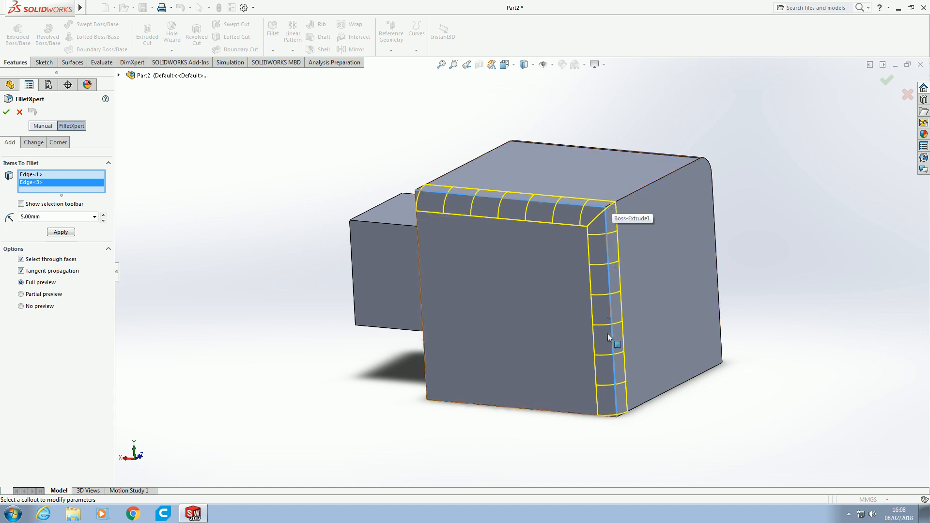
click(6, 112)
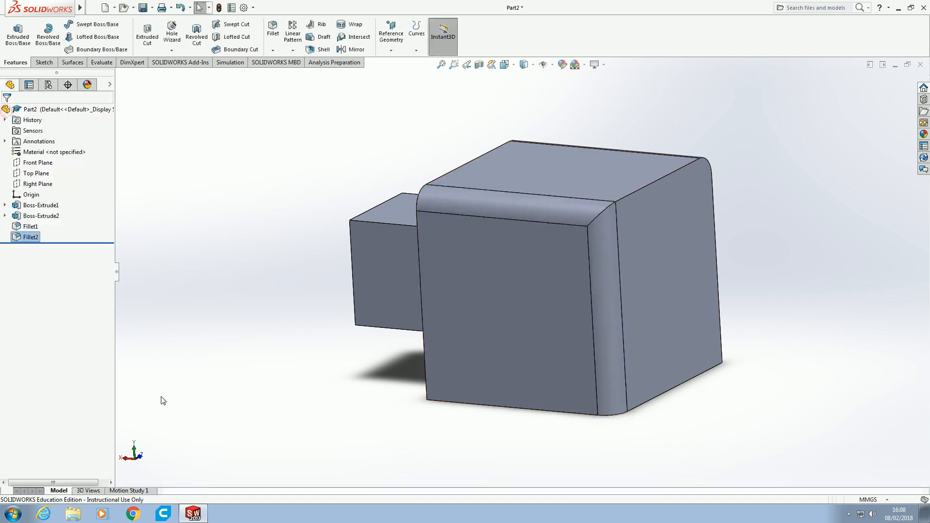
Fillet all the edges of the large cube's bottom face at 5 mm by selecting the face
middle_drag(278, 390, 219, 307)
middle_drag(295, 359, 315, 220)
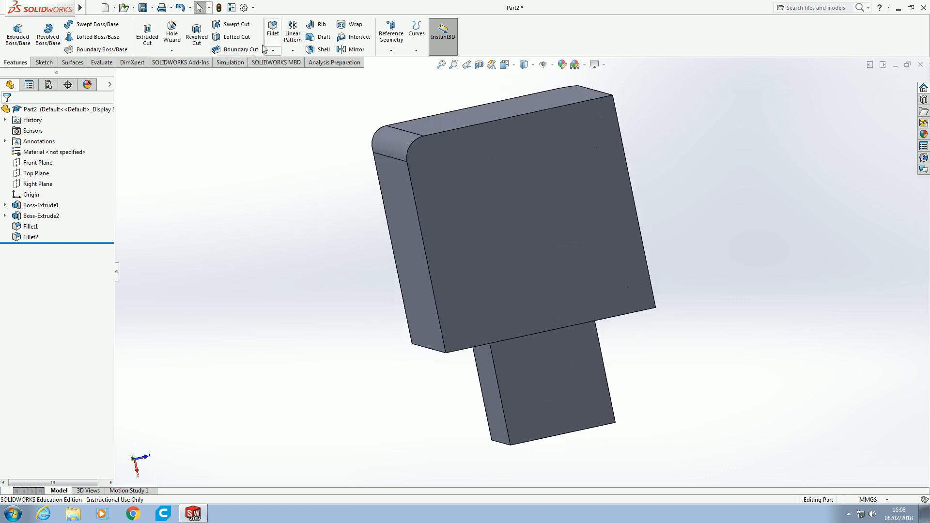
click(273, 29)
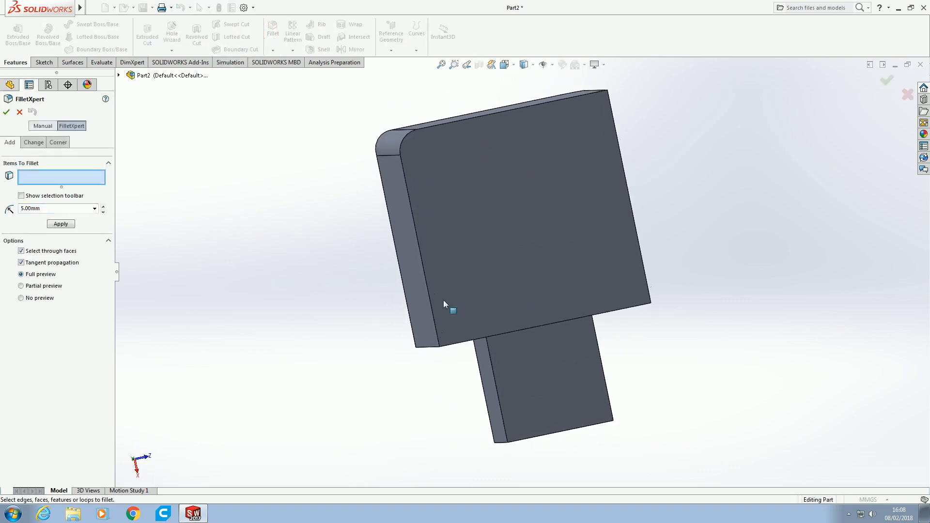
click(527, 217)
middle_drag(432, 432, 406, 394)
click(7, 112)
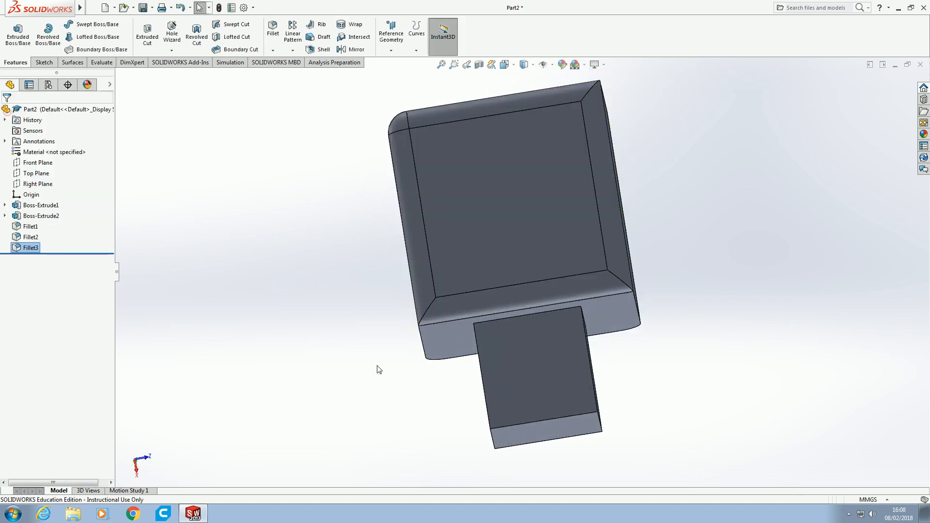
Fillet the edges where the small cube meets the large cube at 5 mm, picking each edge individually
middle_drag(359, 310, 532, 431)
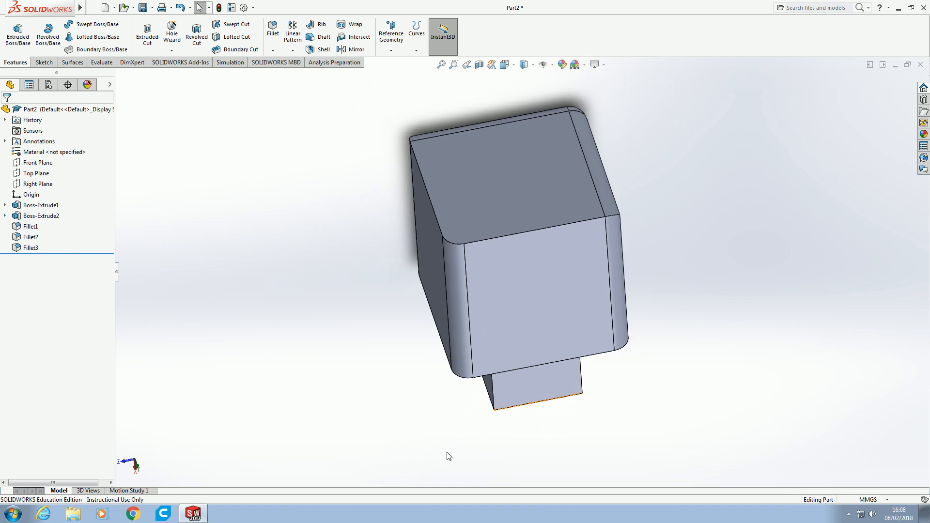
middle_drag(573, 454, 302, 278)
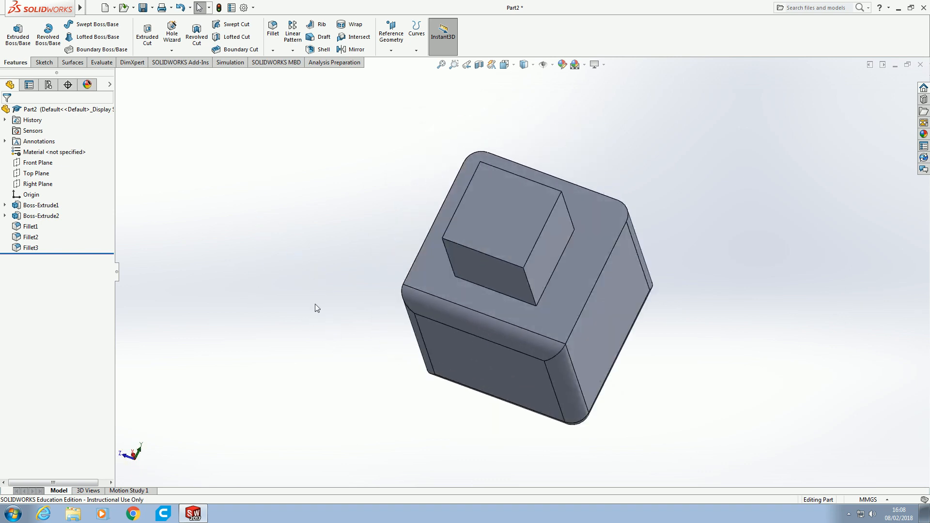
middle_drag(317, 260, 536, 293)
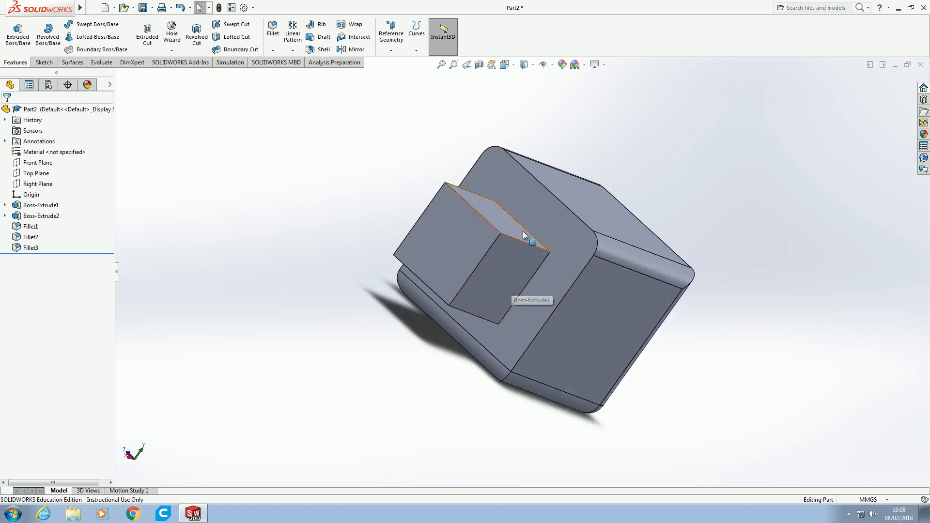
middle_drag(522, 227, 485, 259)
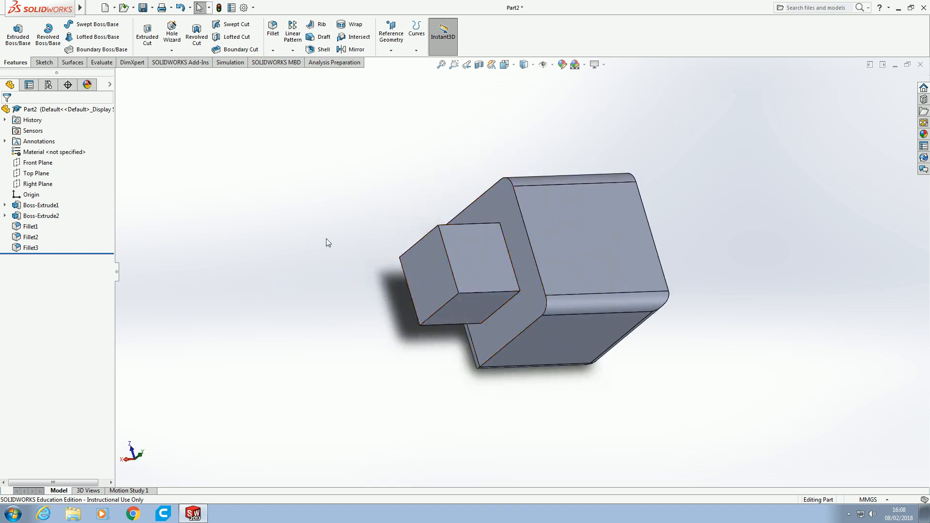
click(272, 30)
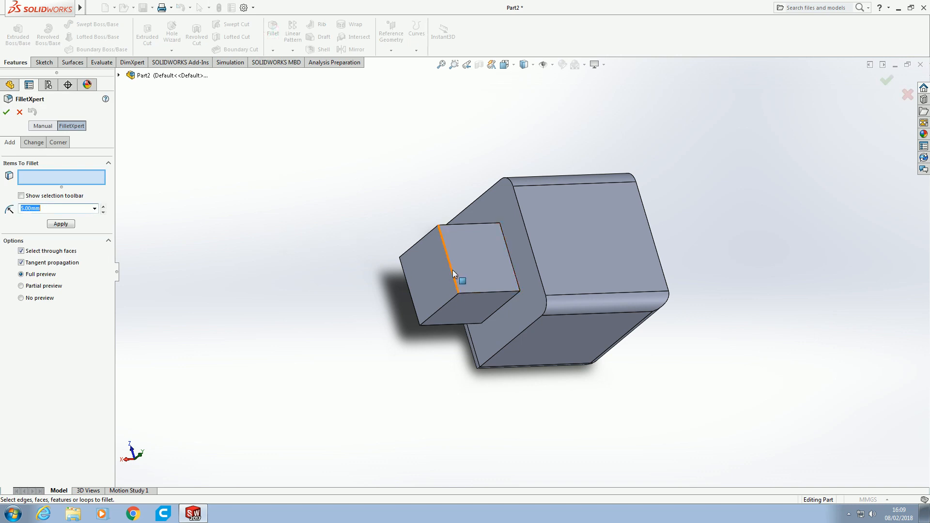
click(514, 270)
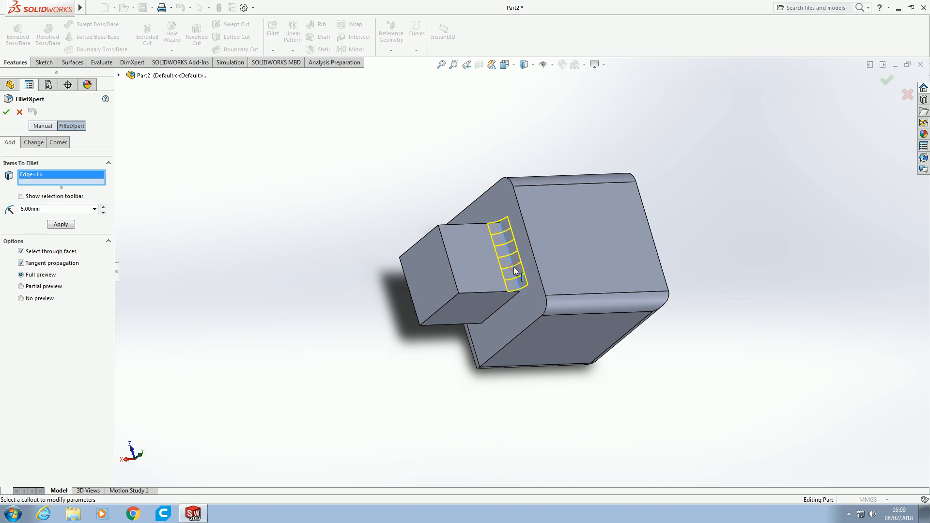
middle_drag(560, 404, 582, 280)
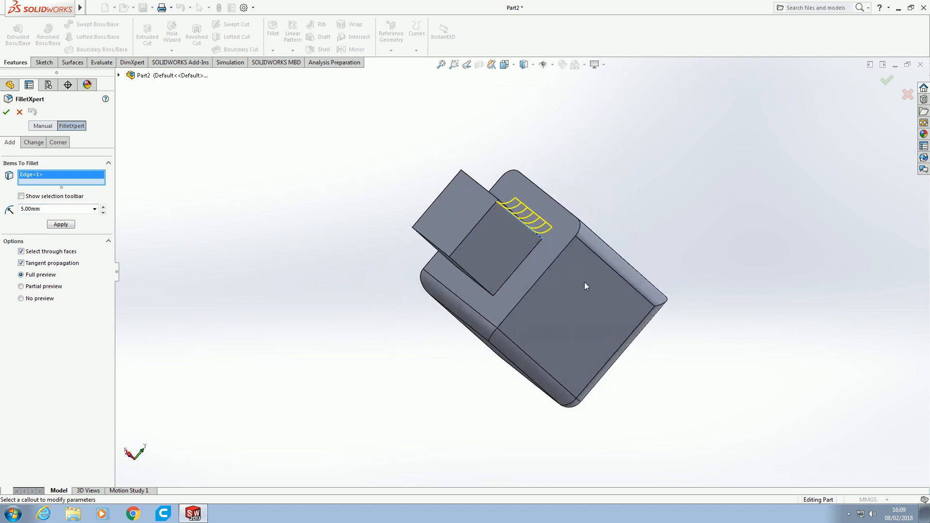
click(528, 260)
middle_drag(446, 311, 493, 280)
click(495, 272)
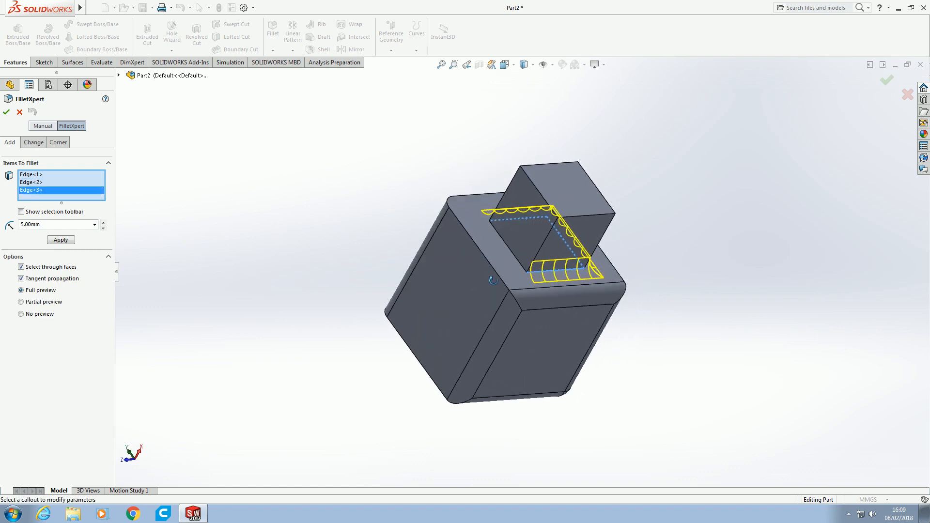
click(515, 257)
middle_drag(313, 285, 276, 230)
click(6, 112)
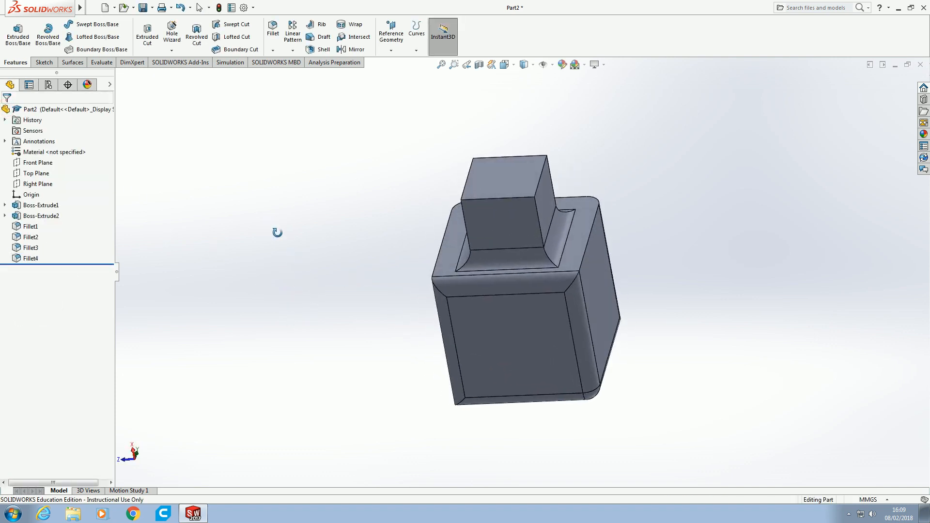
Delete the fillet around the base of the small cube
right_click(31, 262)
click(73, 323)
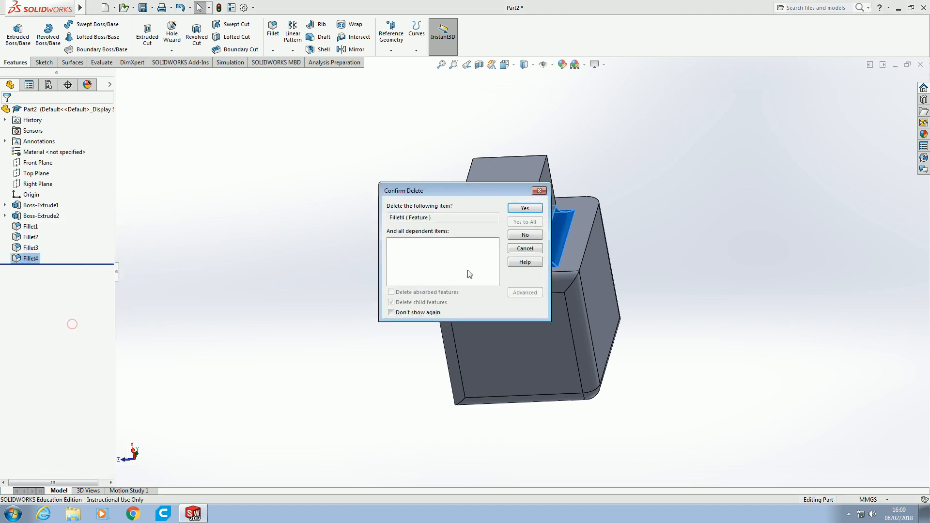
click(525, 208)
click(320, 227)
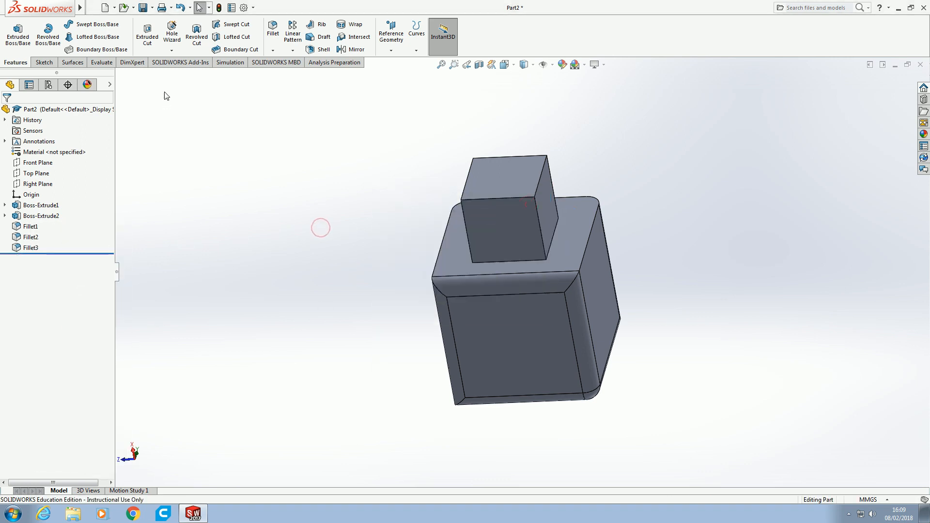
Enable the selection toolbar and fillet the whole edge loop around the small cube's base at 5 mm from a single picked edge
click(273, 29)
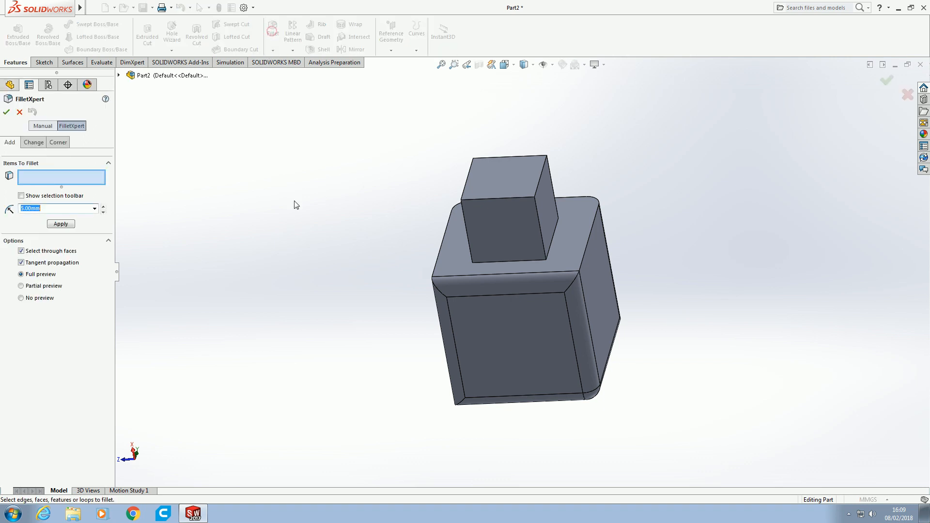
click(22, 196)
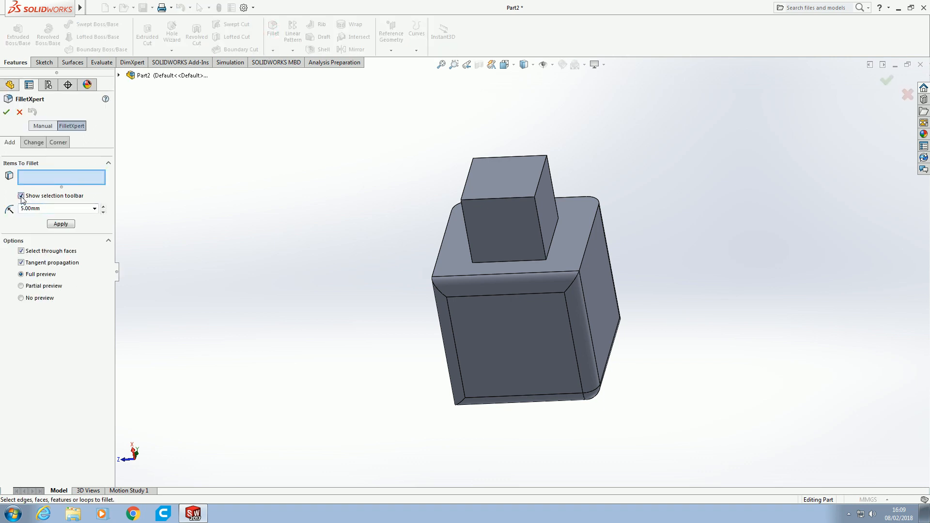
click(532, 263)
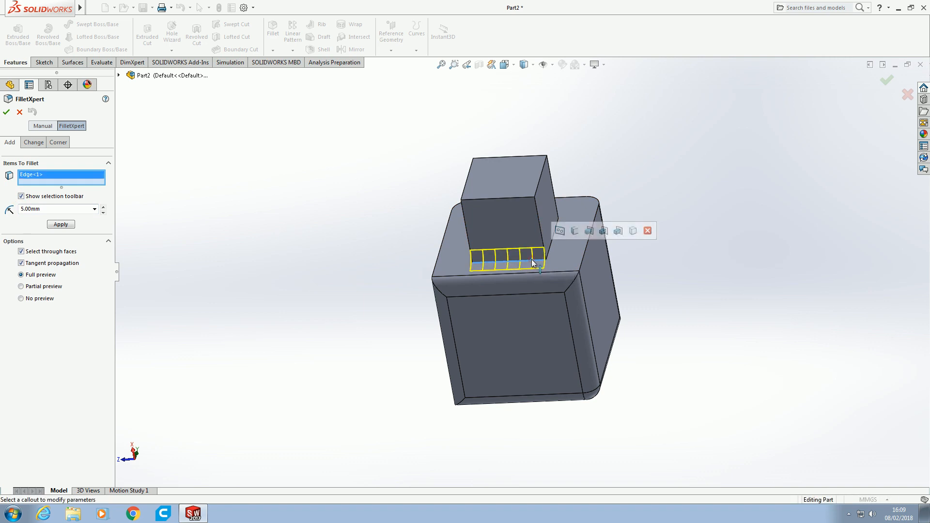
click(559, 231)
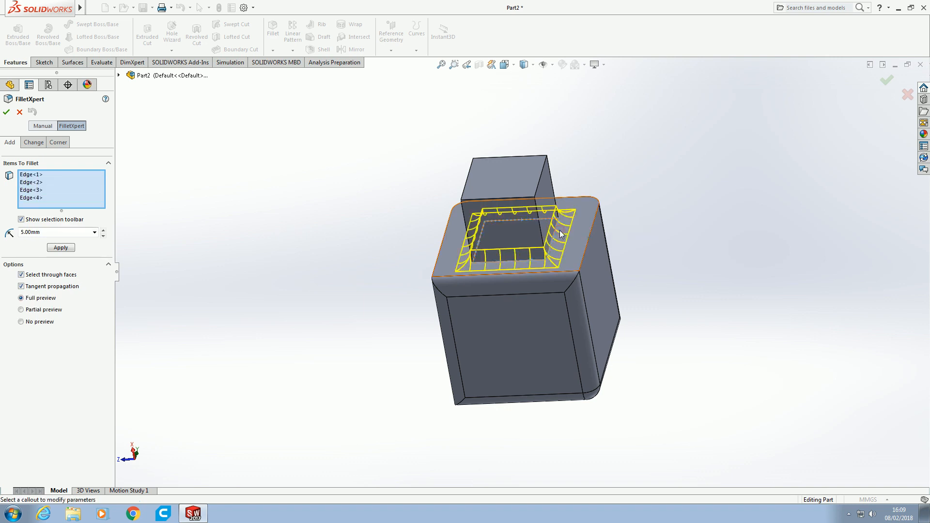
click(7, 112)
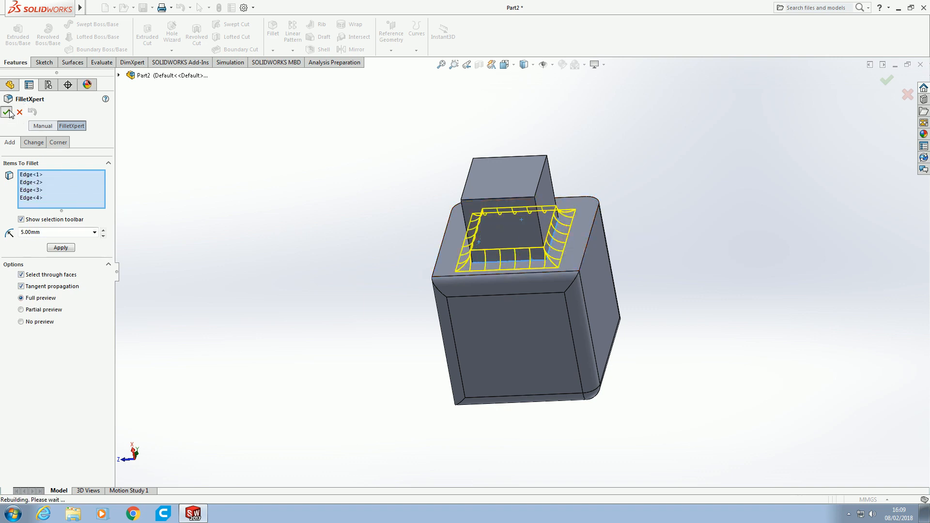
Delete all four fillet features, returning the part to the two plain cubes
middle_drag(329, 367, 419, 500)
middle_drag(492, 495, 371, 429)
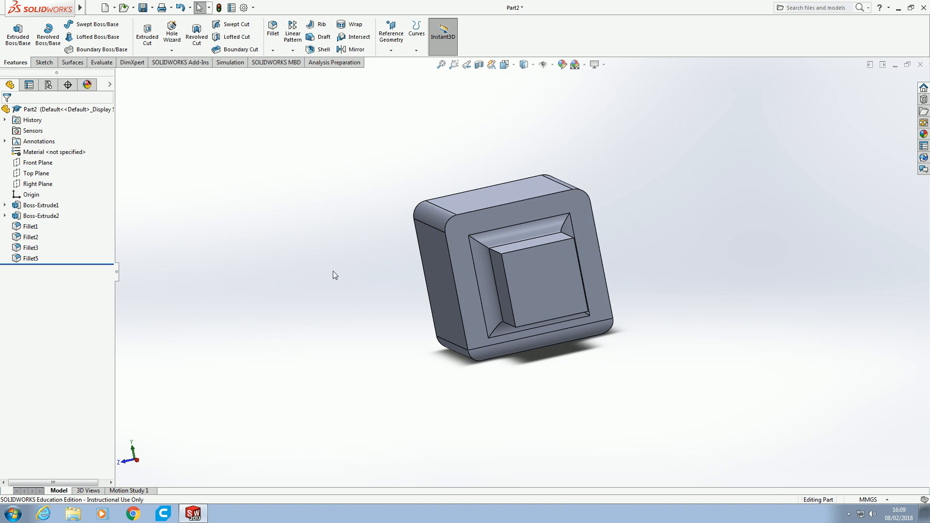
click(32, 258)
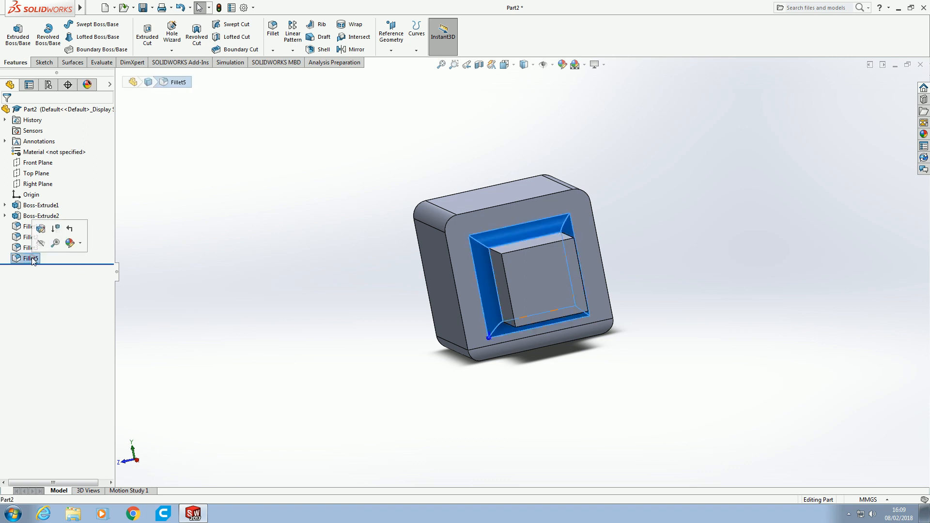
shift+click(30, 227)
key(Delete)
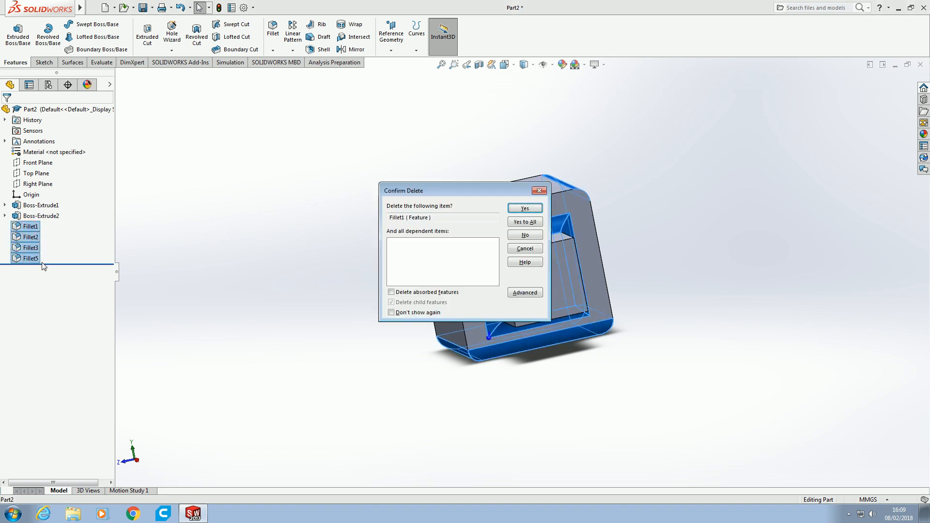
key(Return)
click(527, 223)
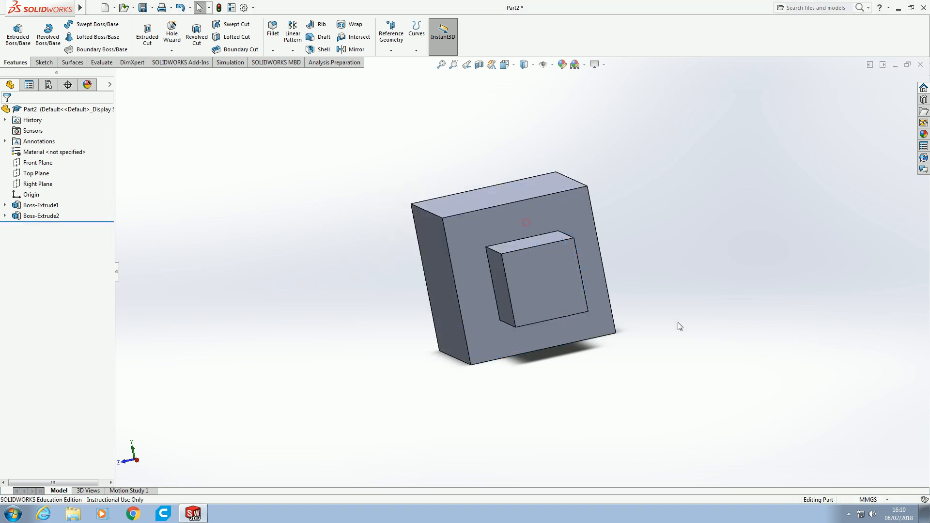
Chamfer the four edges of the large cube's front face at 2 mm and 45°, picking each edge individually
middle_drag(687, 305, 700, 368)
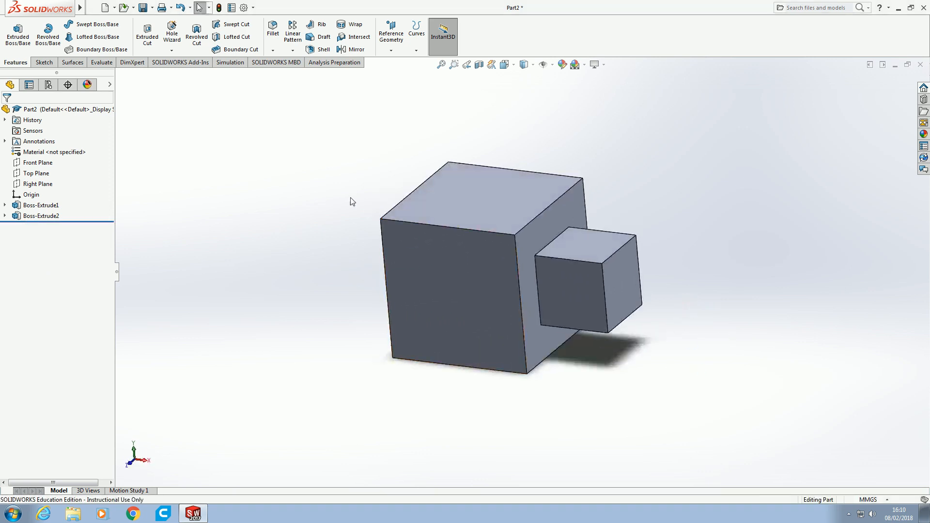
click(273, 50)
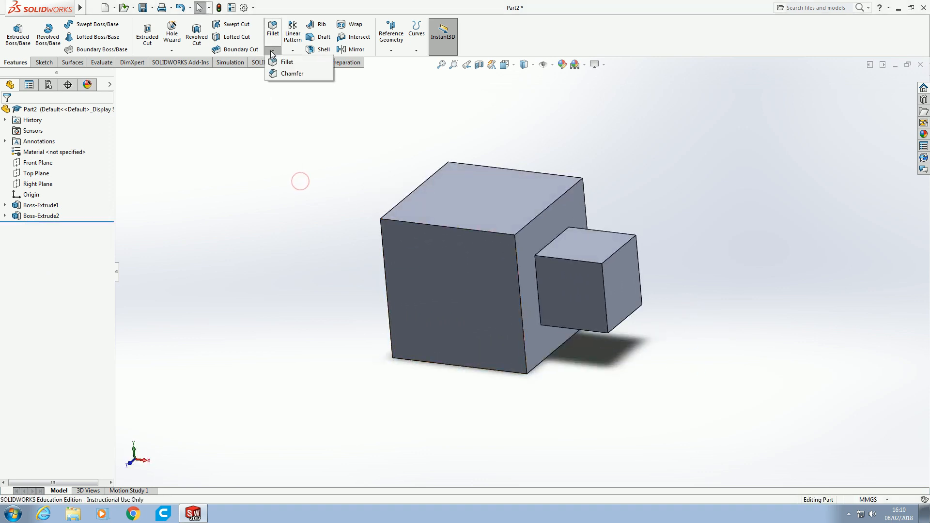
click(292, 74)
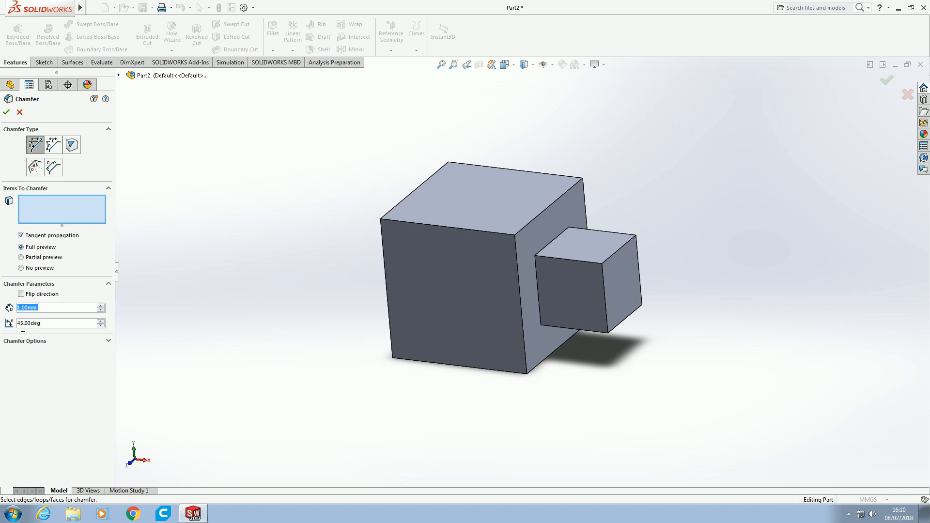
text(2)
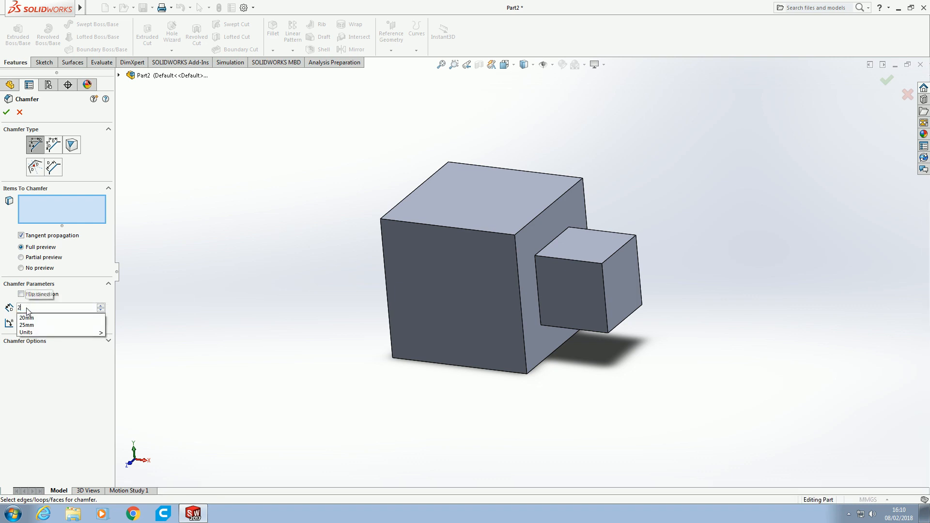
key(Return)
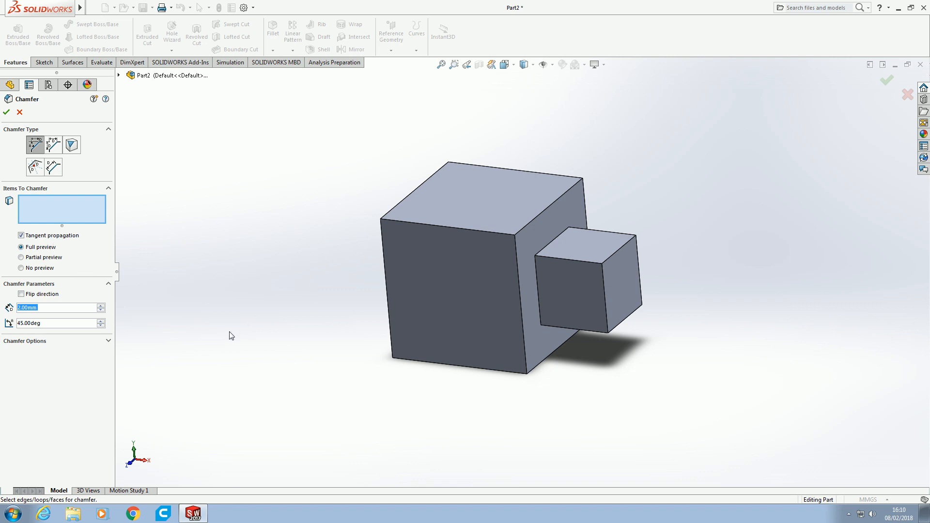
click(493, 235)
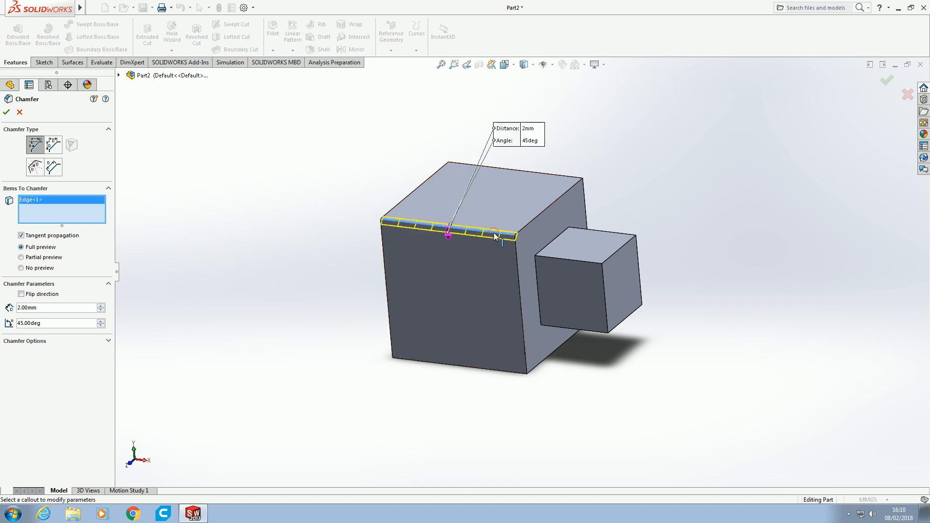
click(516, 249)
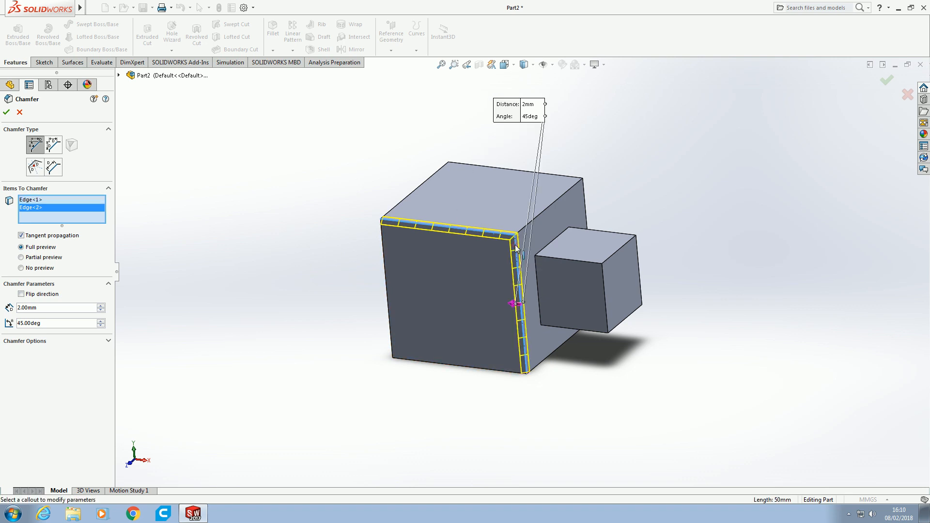
click(483, 372)
click(388, 306)
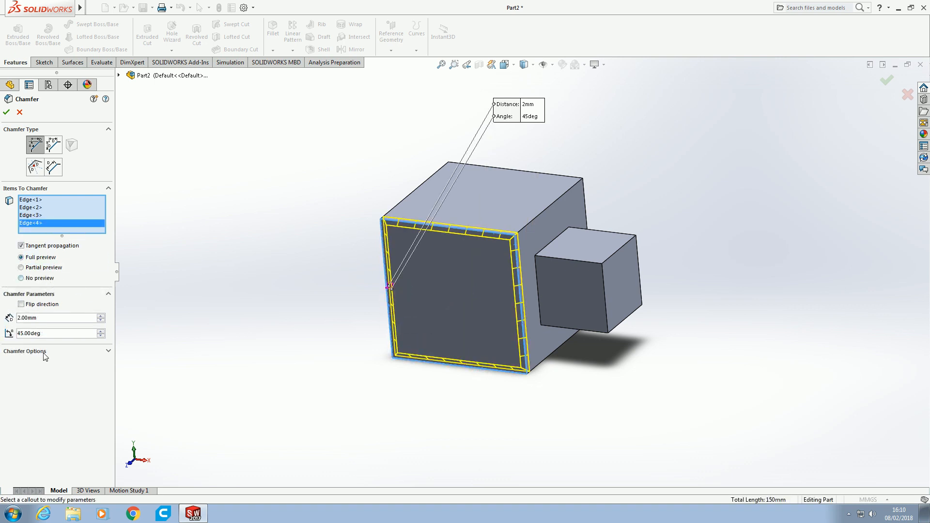
middle_drag(433, 321, 358, 286)
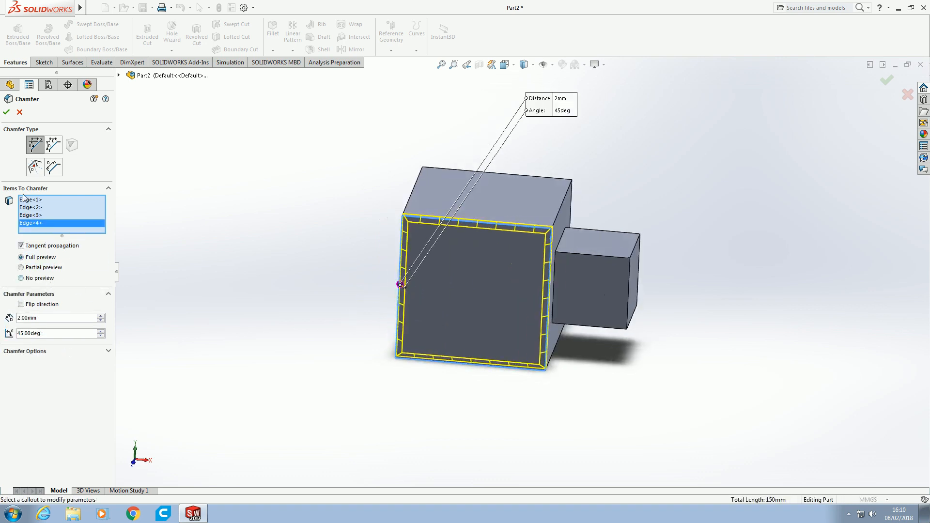
click(7, 112)
Chamfer all edges of the large cube's back face at 2 mm and 45° by selecting the face, clearing any stray edge selection
middle_drag(303, 280, 414, 265)
scroll(649, 163, down, 4)
middle_drag(552, 227, 451, 279)
scroll(452, 279, up, 3)
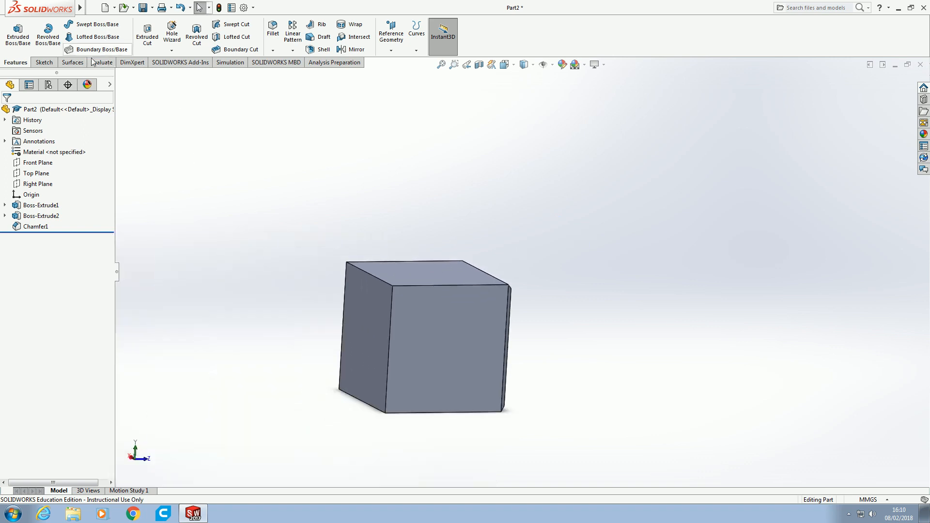
click(272, 50)
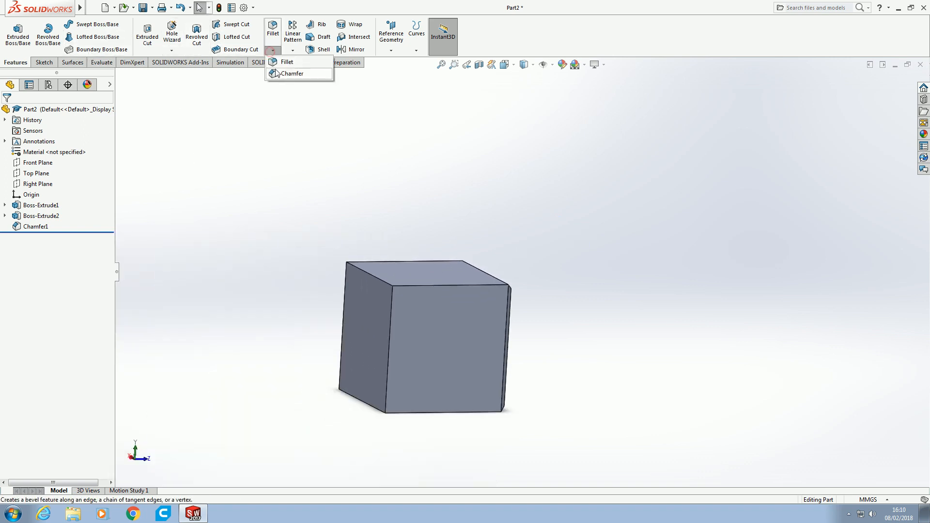
click(277, 73)
click(371, 330)
middle_drag(371, 330, 400, 344)
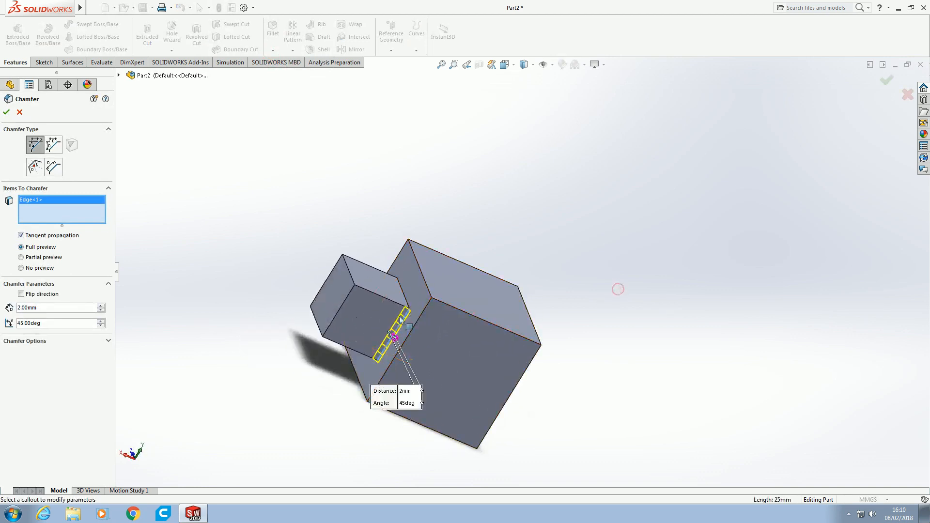
right_click(82, 201)
click(104, 217)
click(472, 406)
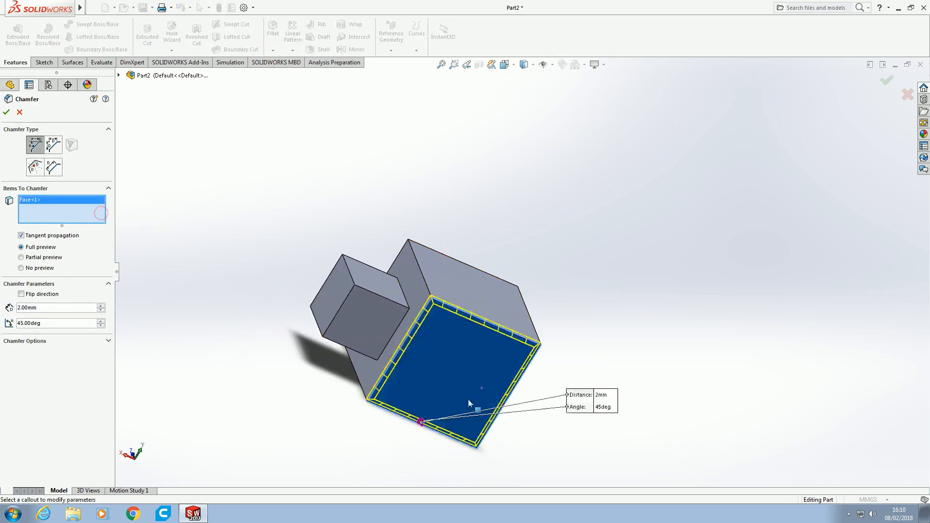
click(6, 112)
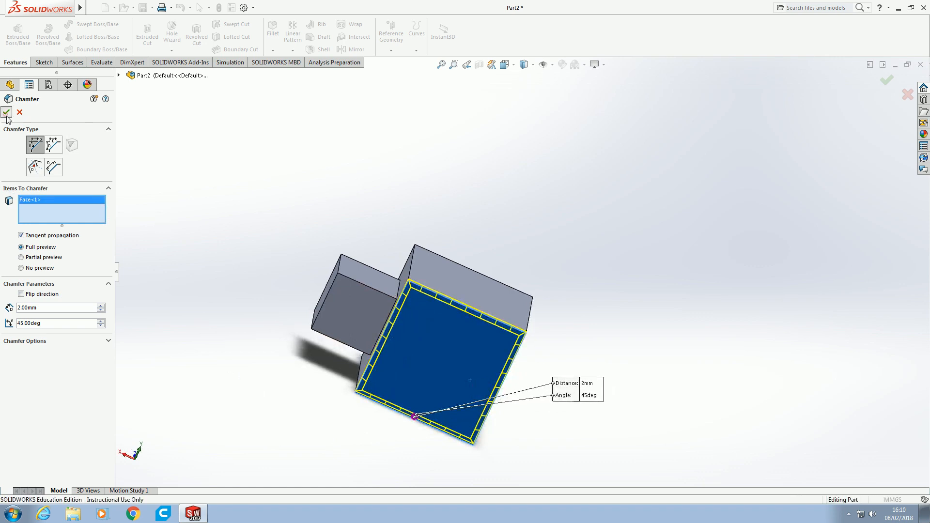
Start another chamfer with a 2 mm distance and set its angle to 60°
middle_drag(272, 387, 90, 221)
middle_drag(379, 431, 349, 343)
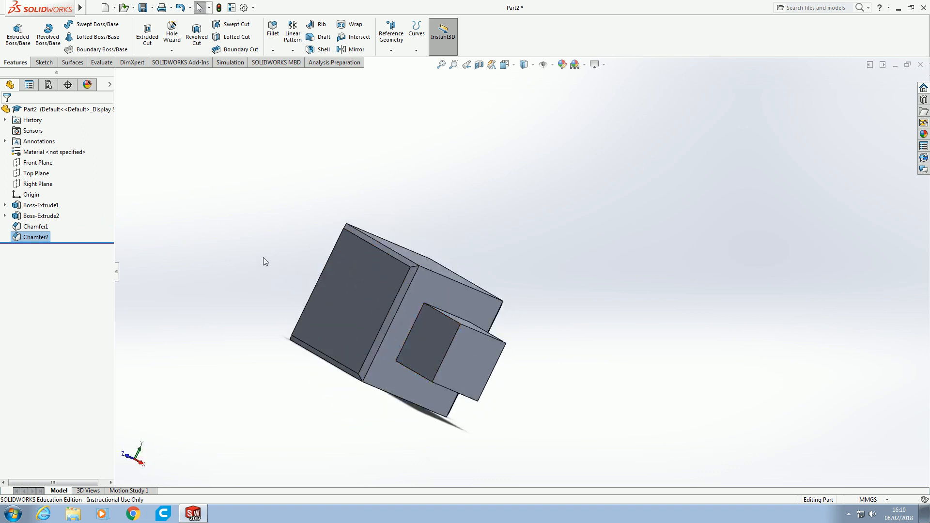
click(273, 50)
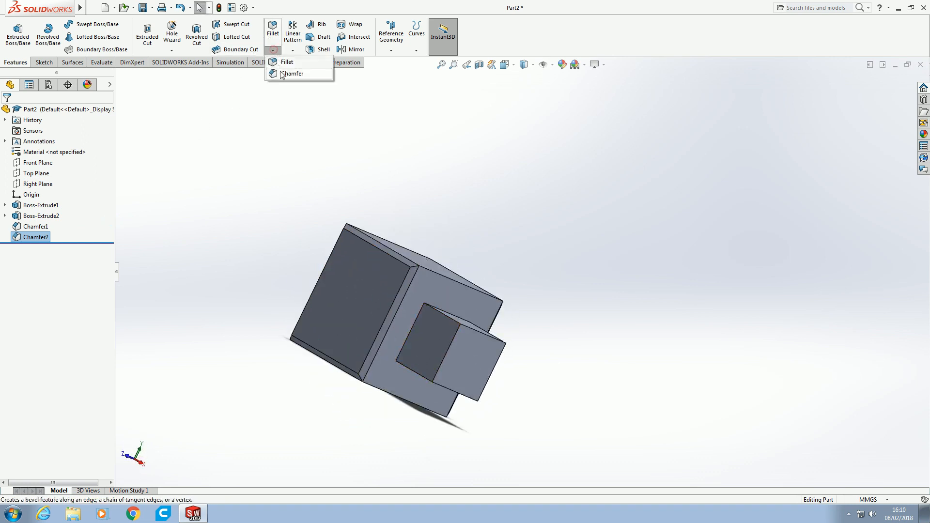
click(281, 72)
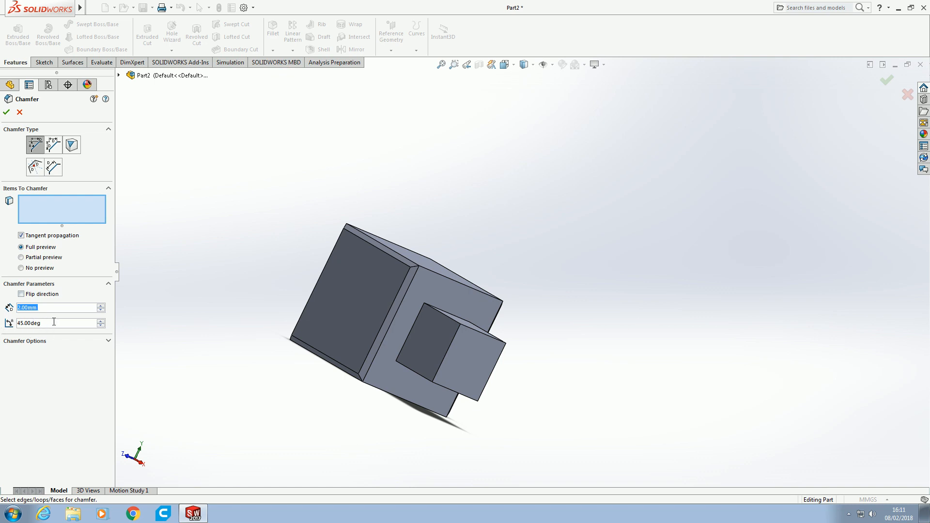
click(101, 321)
click(100, 321)
drag(69, 323, 14, 326)
text(60)
key(Return)
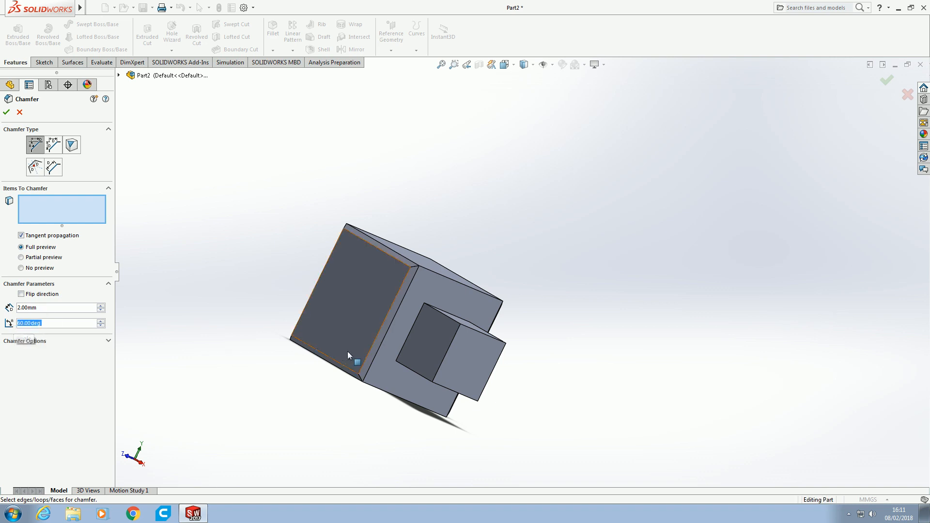
Select the vertical edge between the small cube's front and outer end faces for the chamfer and flip its direction
click(449, 349)
middle_drag(449, 350, 471, 158)
scroll(450, 261, down, 5)
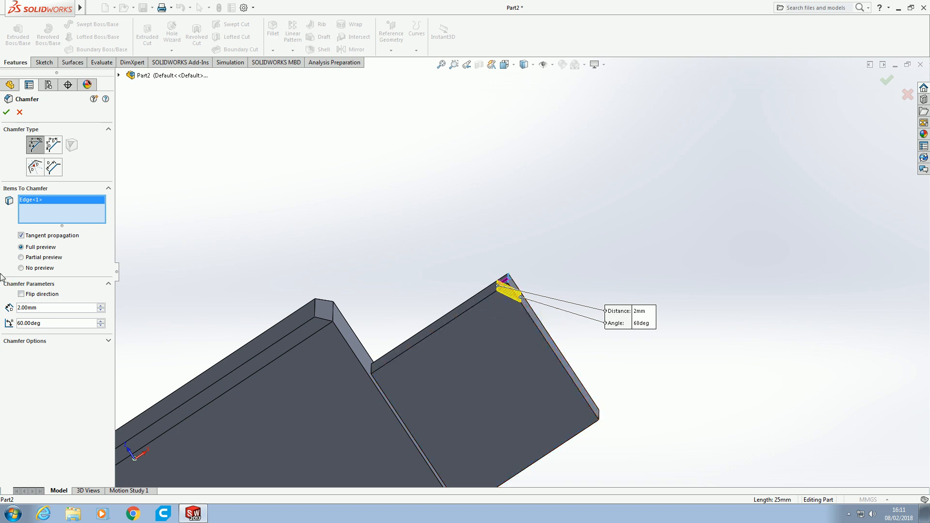
click(22, 295)
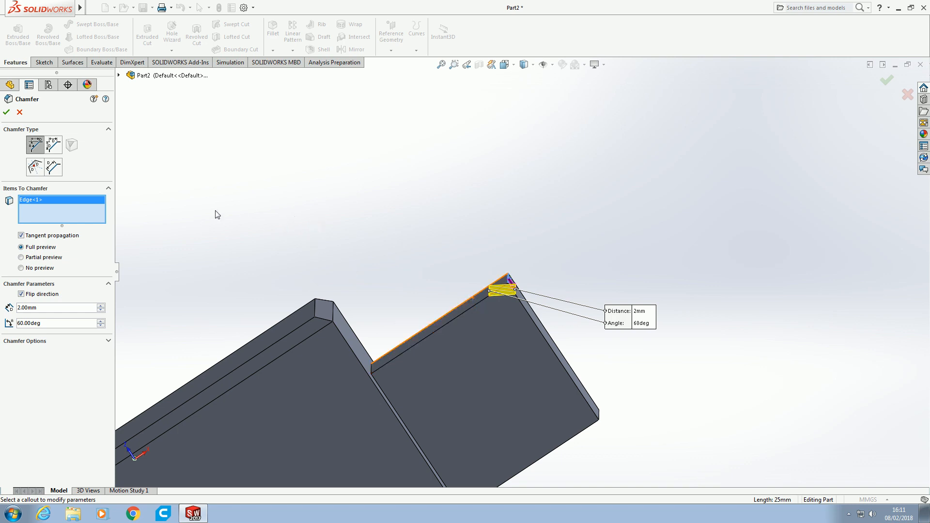
Switch the small cube's edge chamfer to the asymmetric distance-distance type with 2 mm and 10 mm distances and create it
click(55, 149)
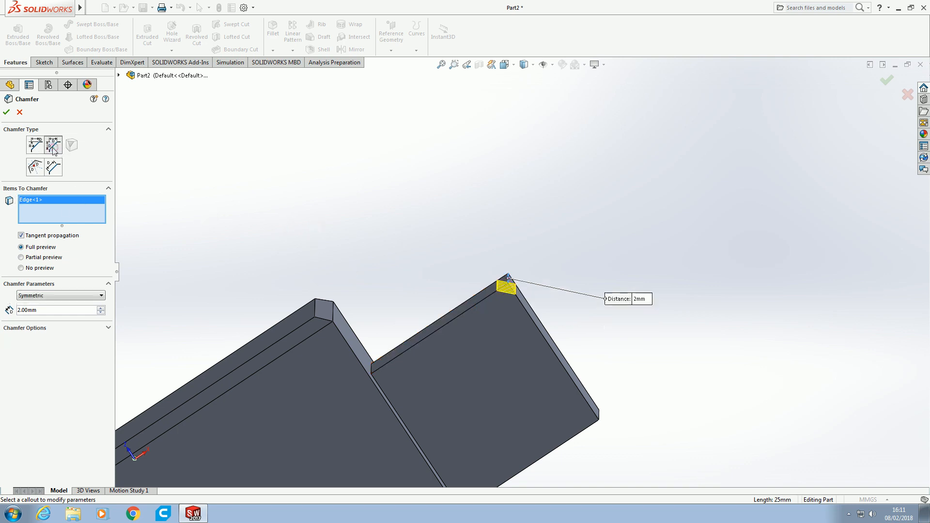
click(62, 294)
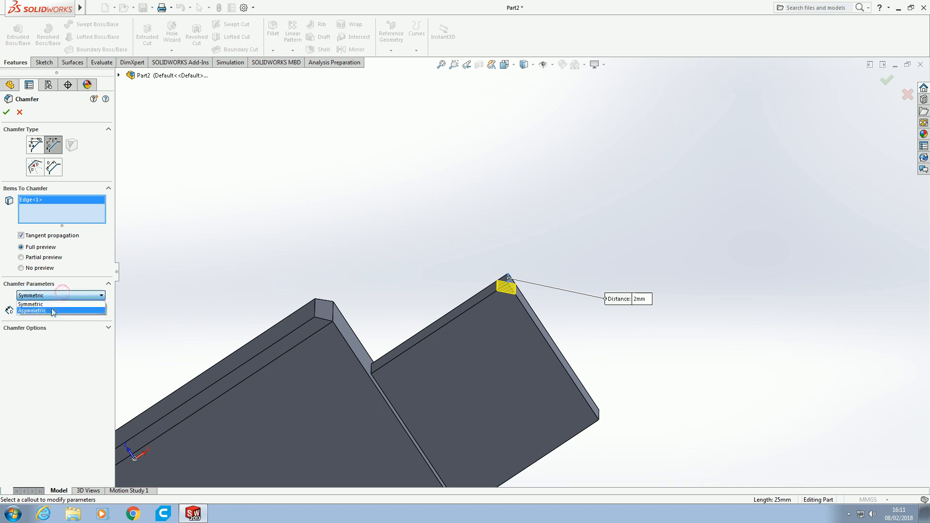
click(53, 310)
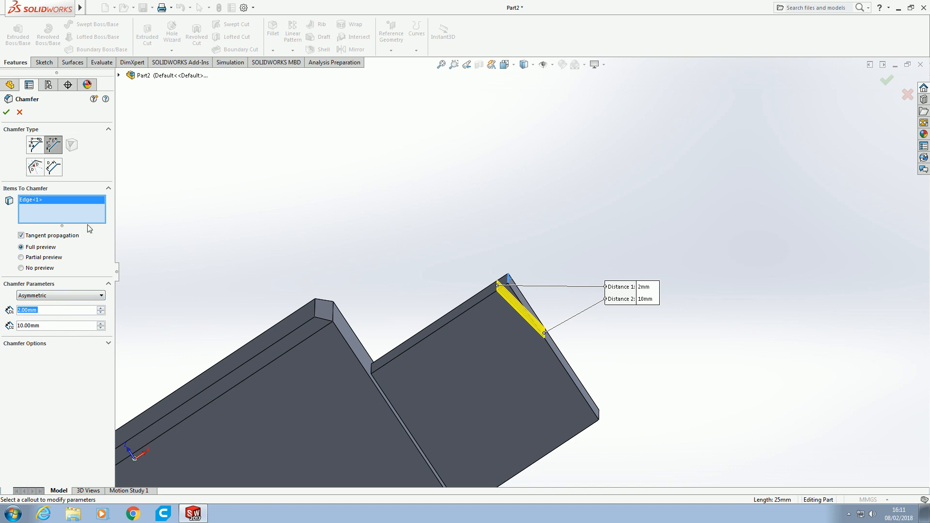
click(6, 113)
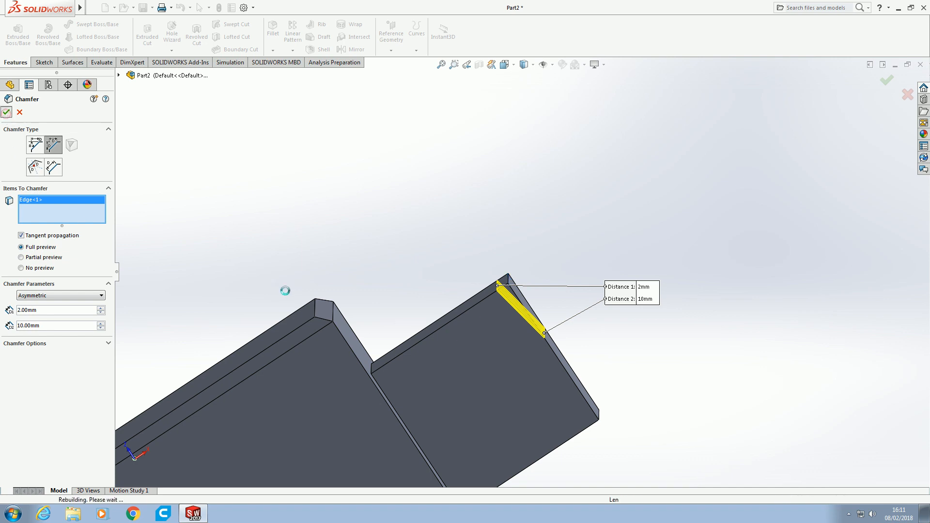
click(476, 201)
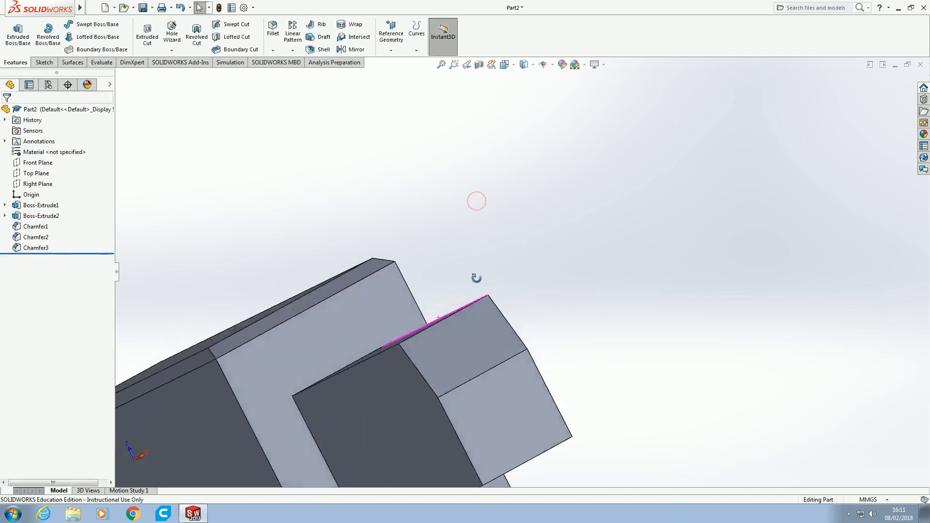